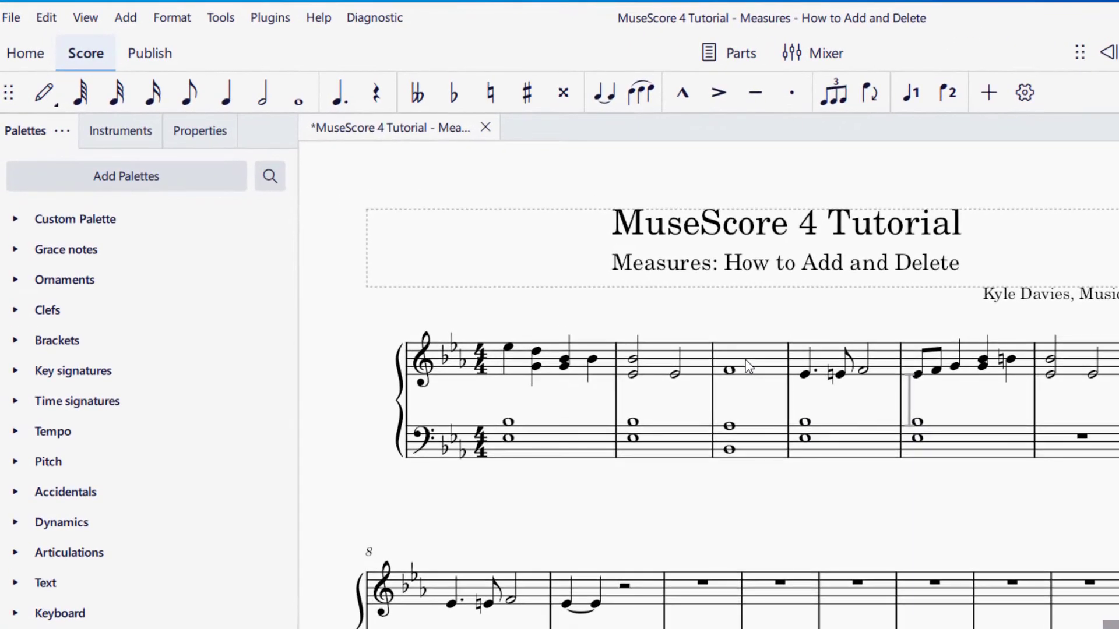
- Select the whole-note measure 3 and toggle note entry mode on and back off
click(540, 264)
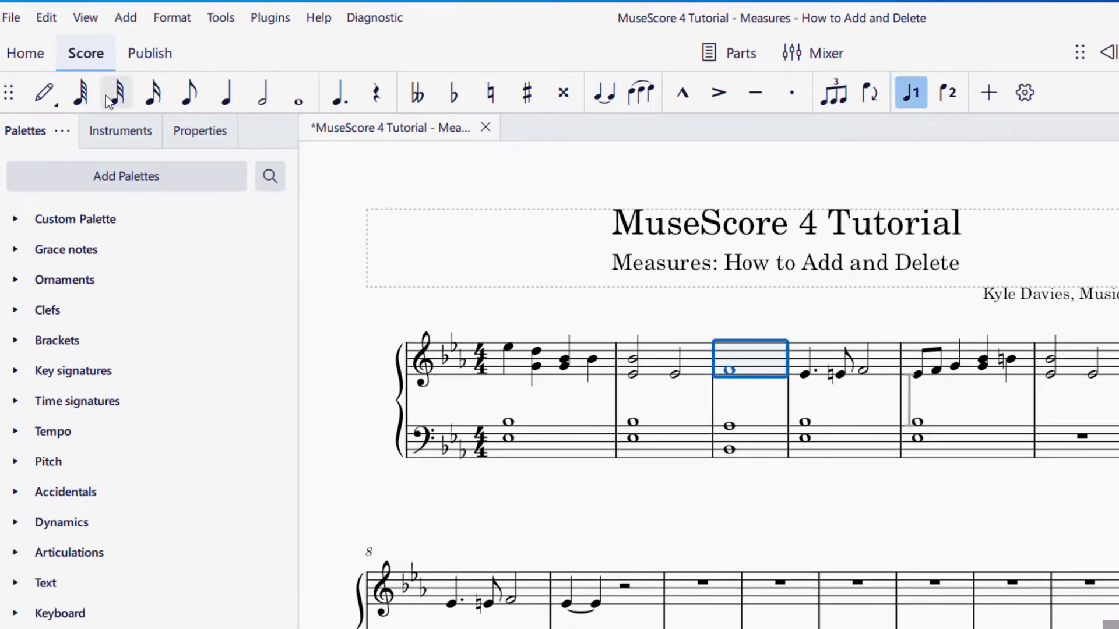
click(46, 94)
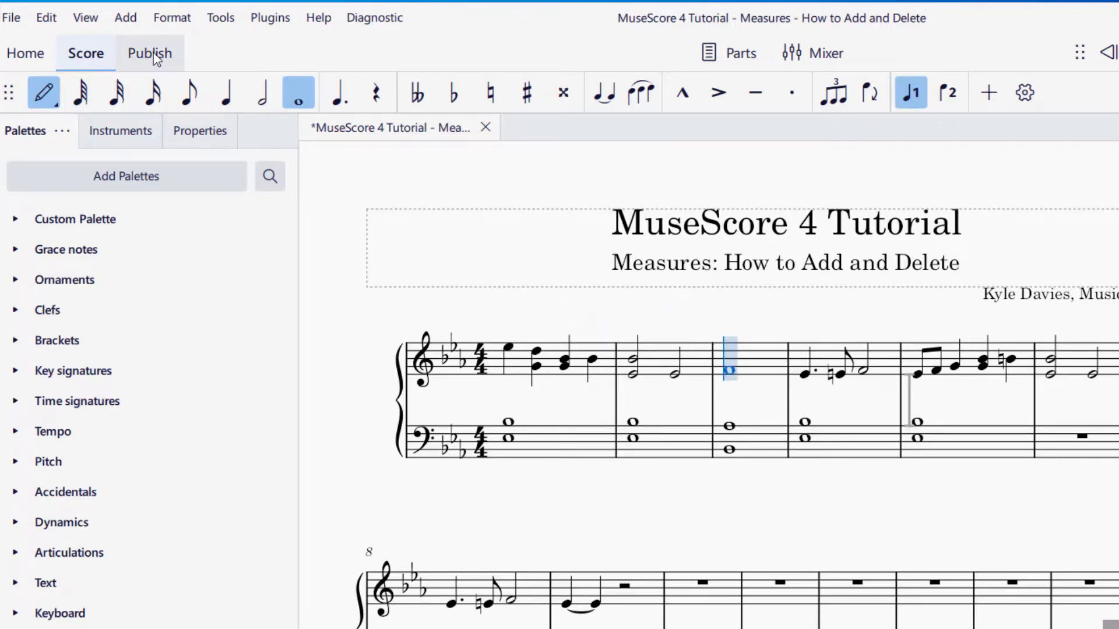
click(50, 98)
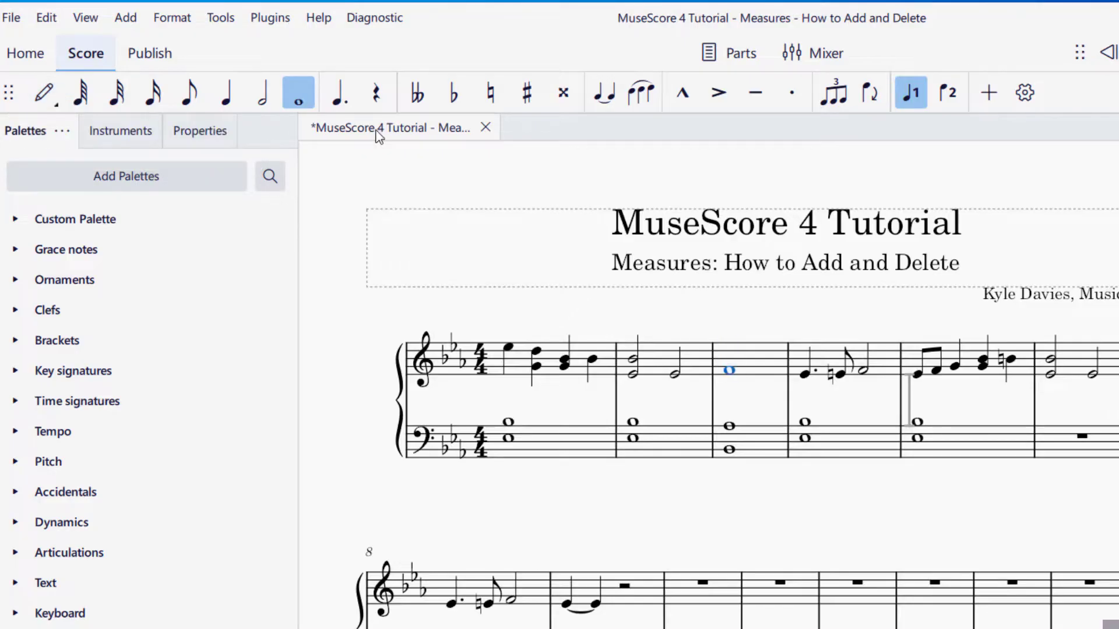
key(n)
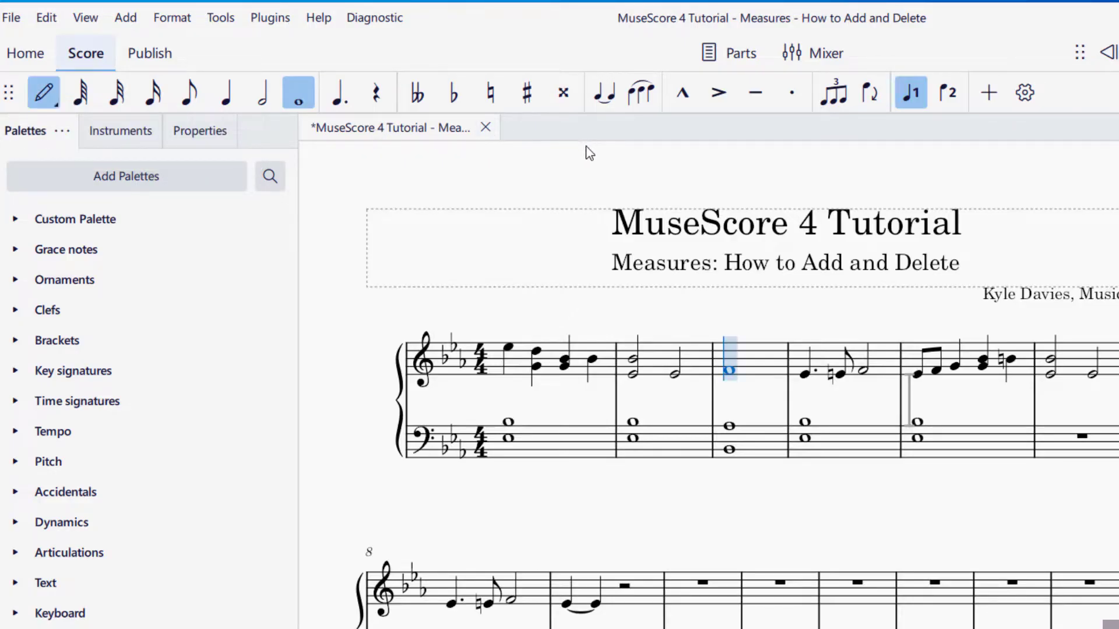
key(n)
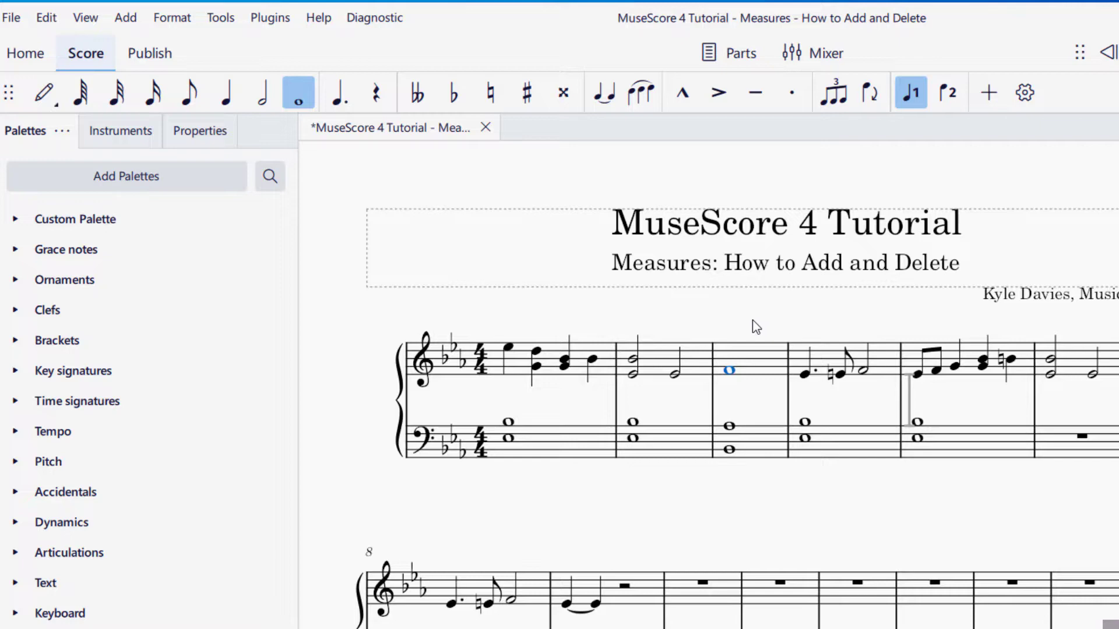
- Insert 1 empty measure before measure 3 via Add > Measures > Insert before selection
click(753, 358)
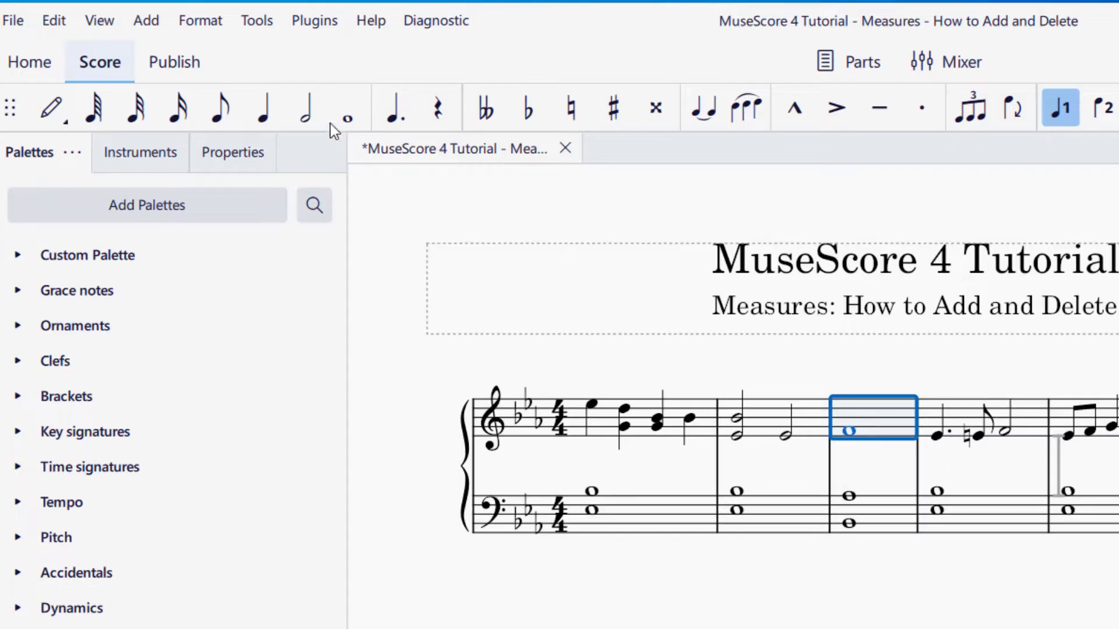
click(146, 21)
mouse_move(156, 176)
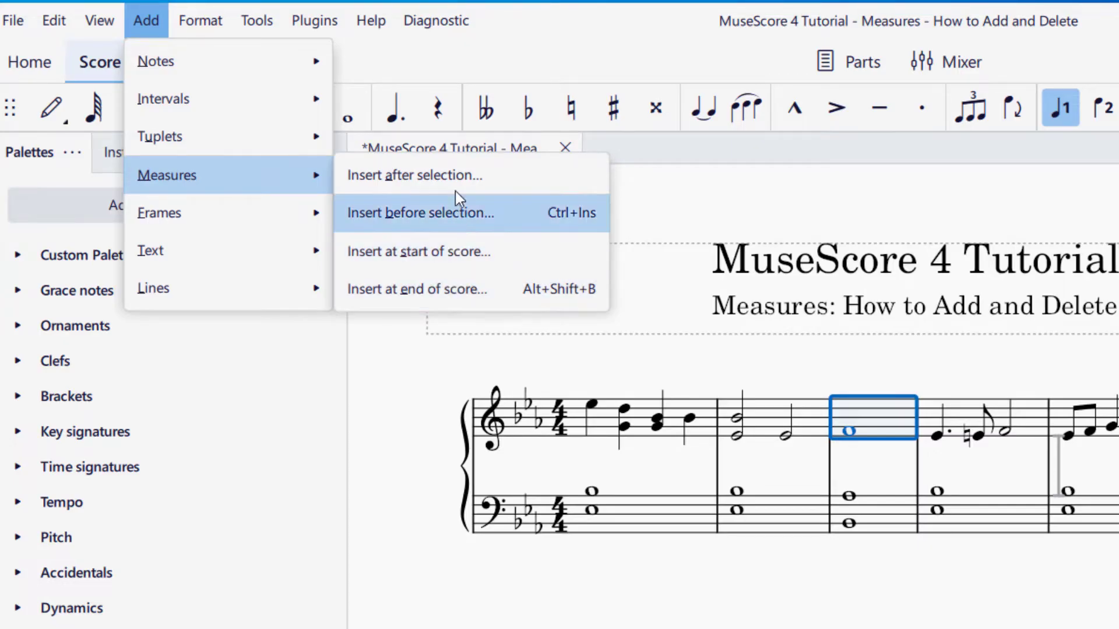
click(499, 212)
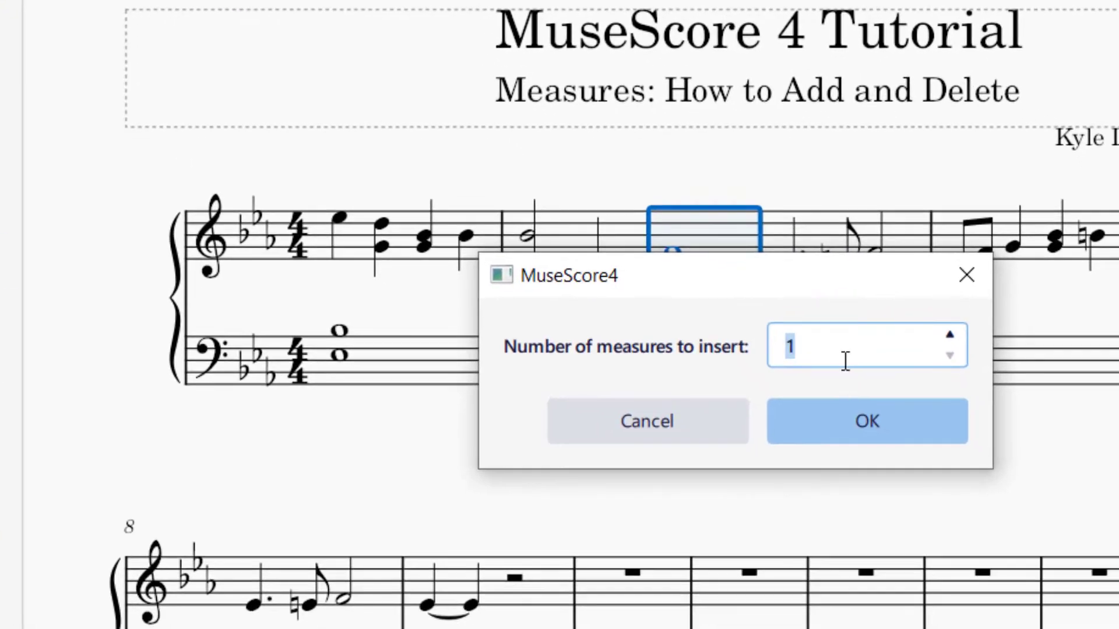
click(875, 418)
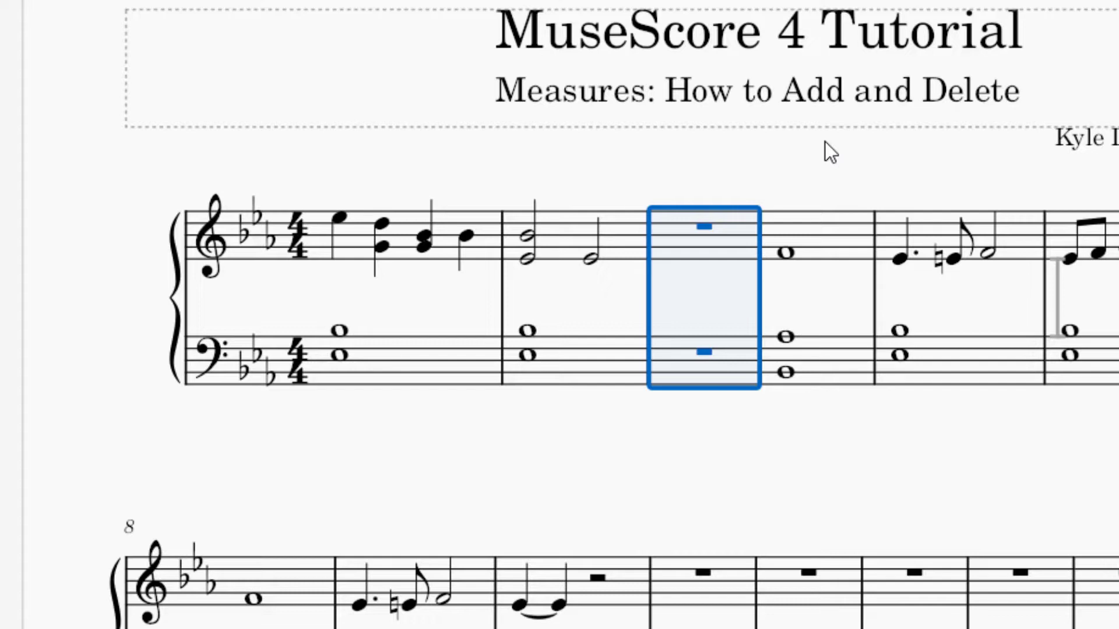
- Delete the inserted empty measure with Ctrl+Delete, then insert 1 measure at the score's start
key(ctrl+Delete)
click(674, 228)
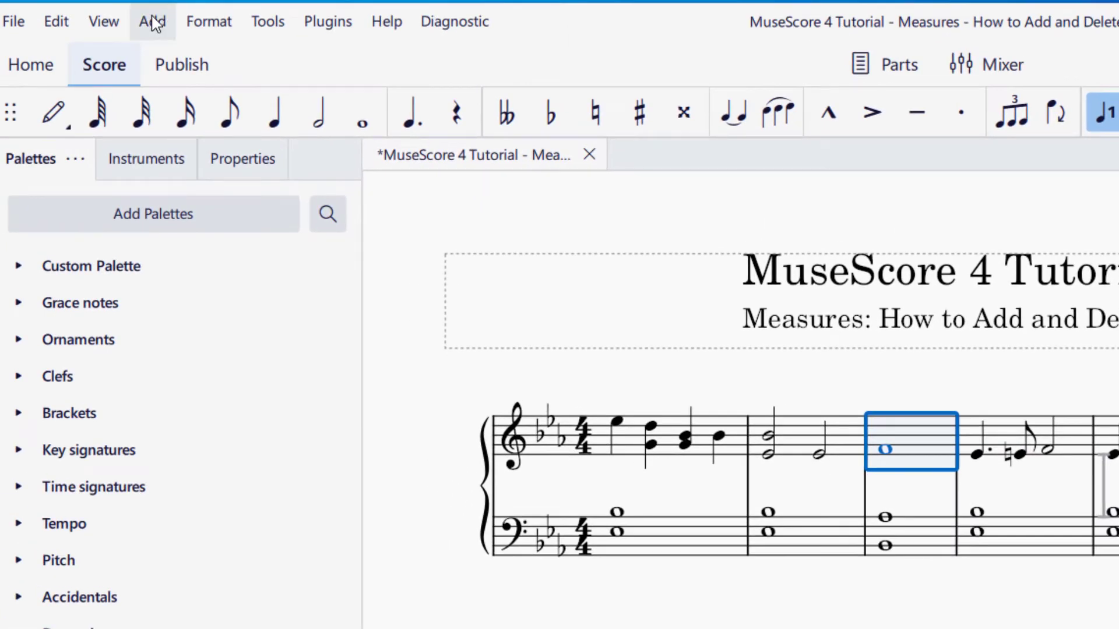
click(153, 23)
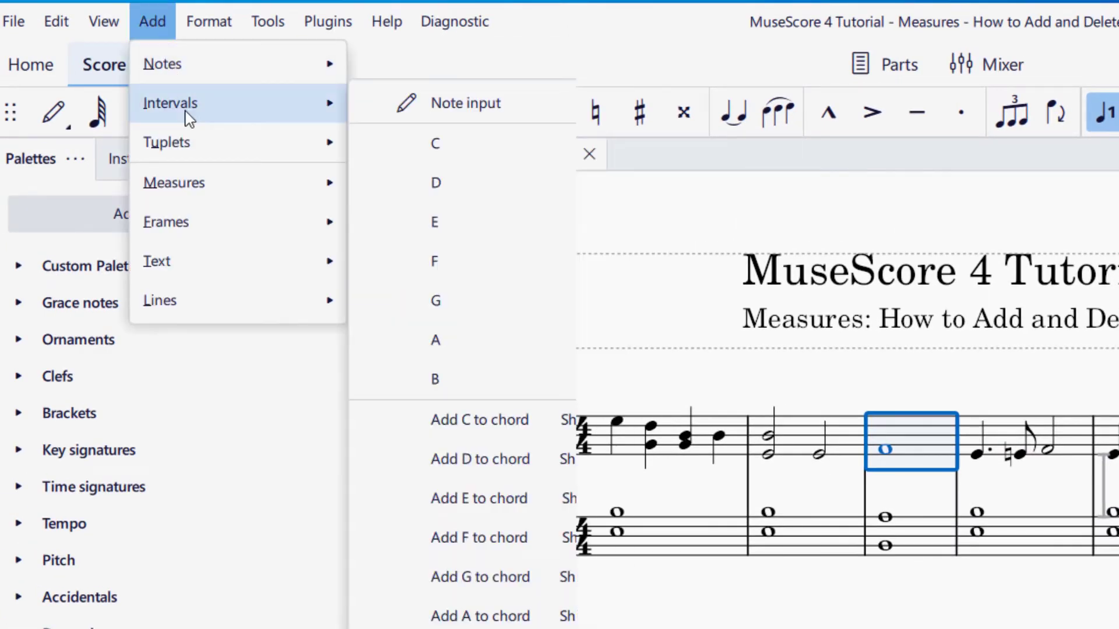
mouse_move(182, 185)
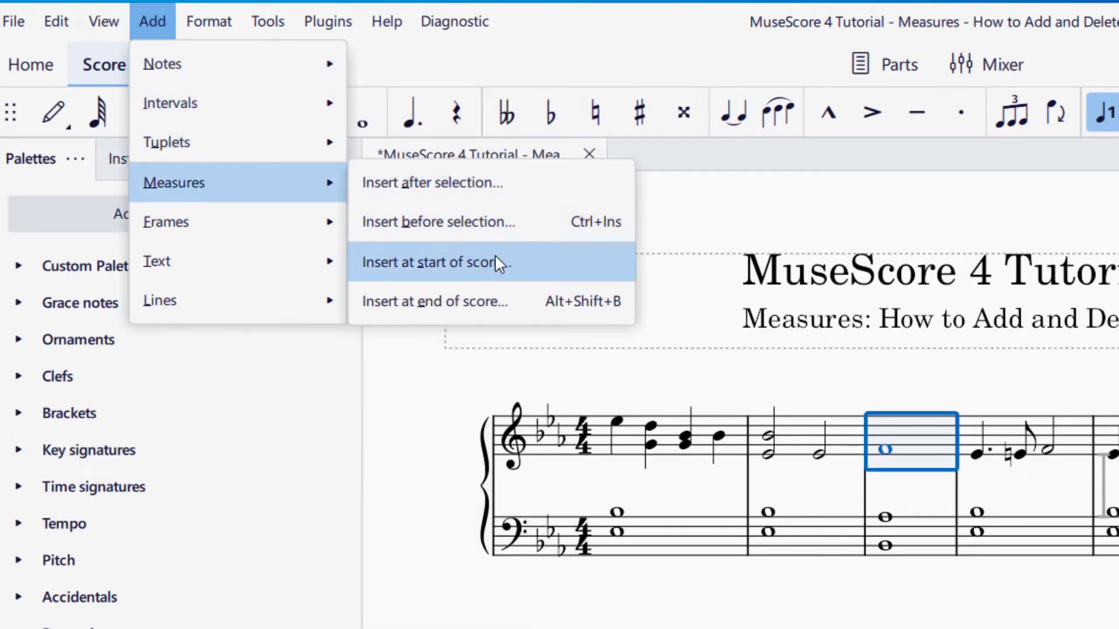
click(518, 270)
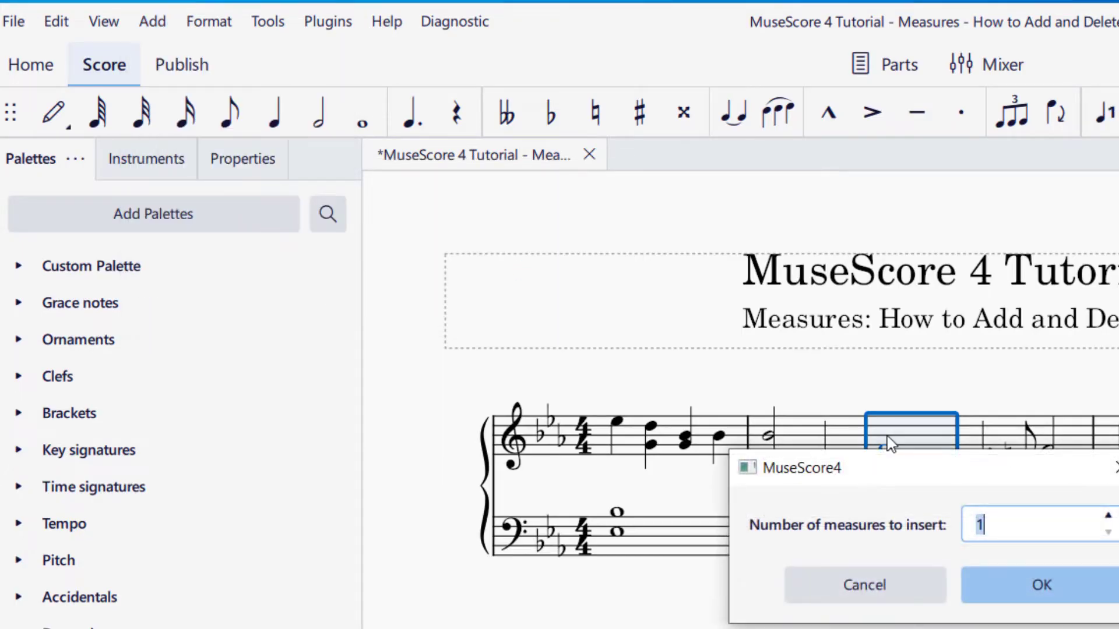
click(1069, 590)
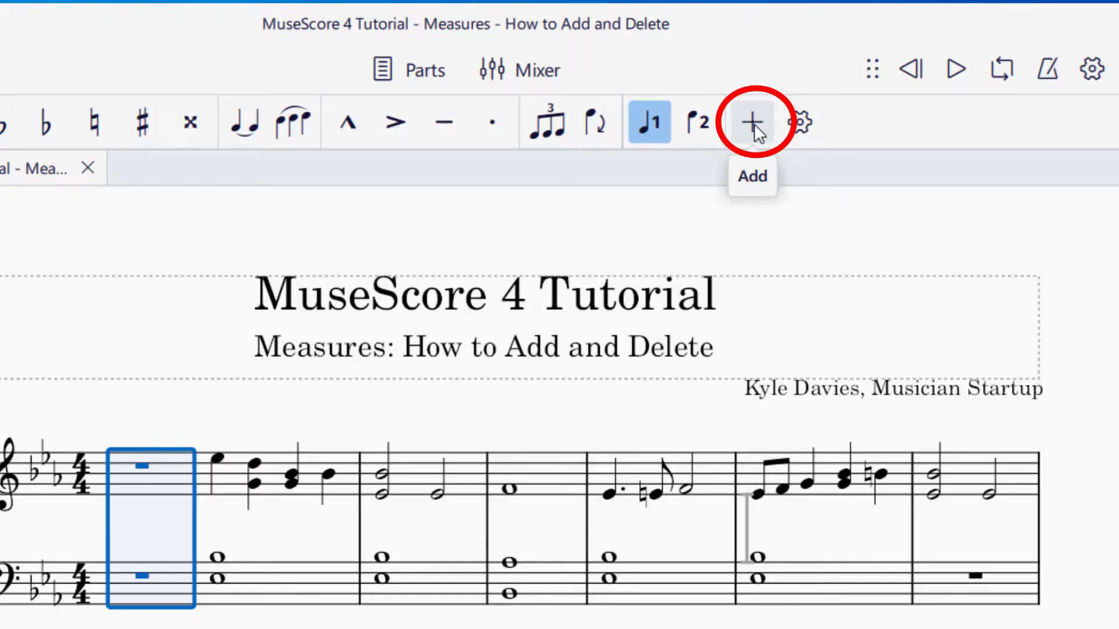
- Append 20 empty measures at the end of the score via Insert measures at end of score
click(754, 125)
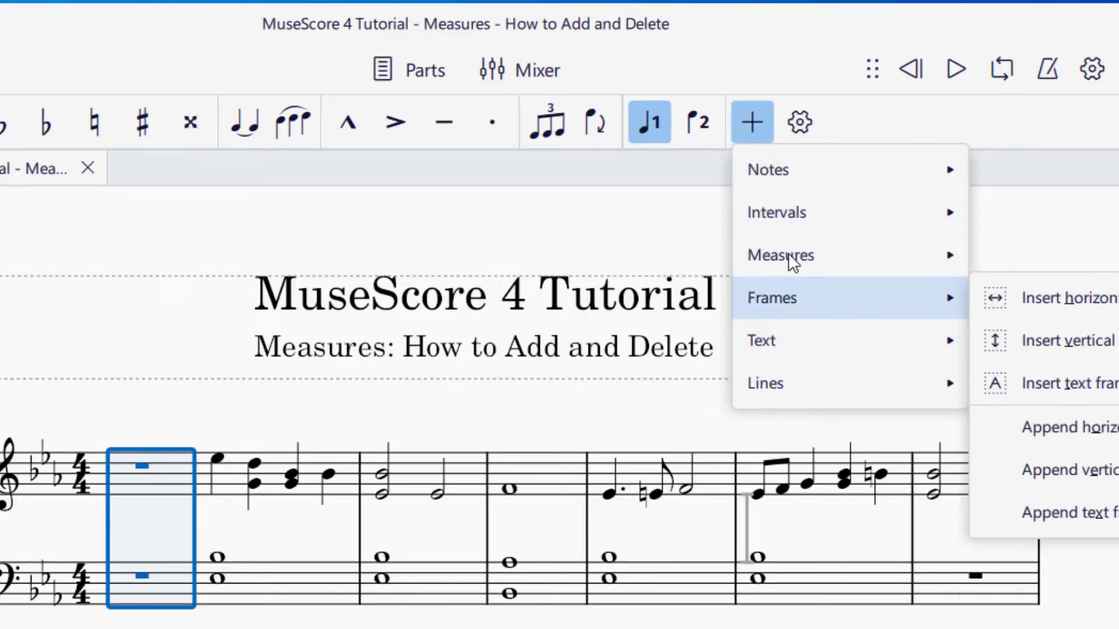
mouse_move(789, 257)
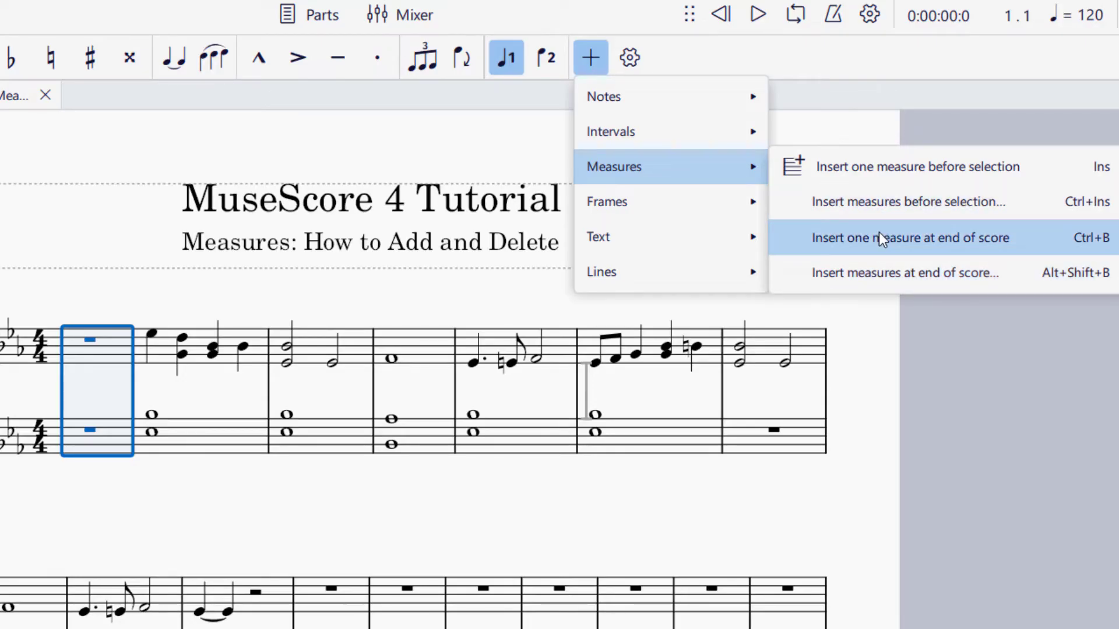
click(892, 278)
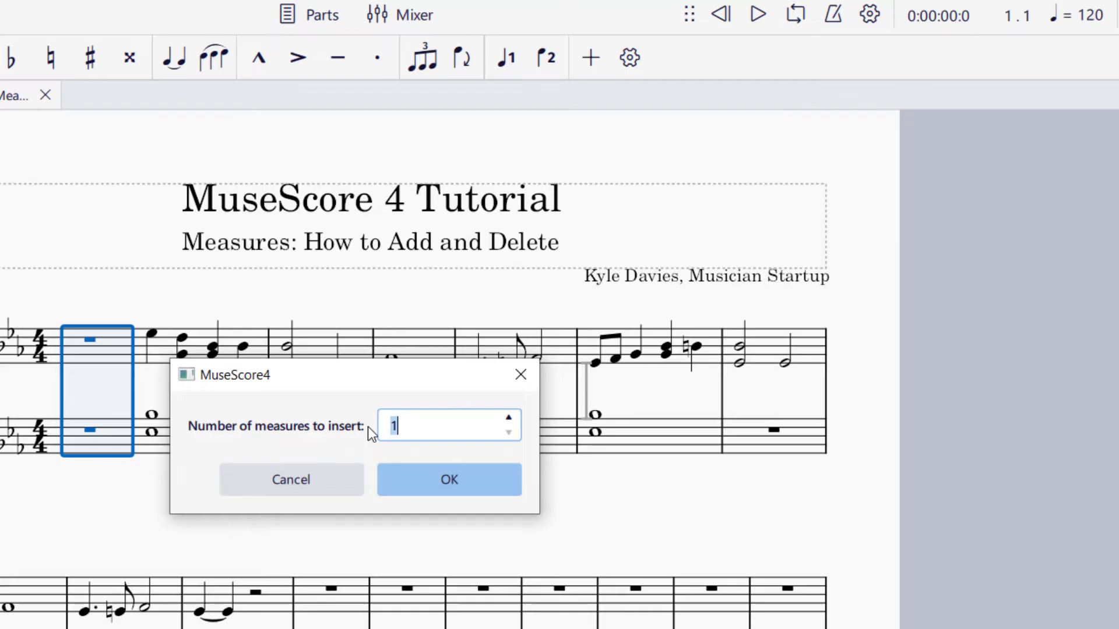
text(20)
click(424, 477)
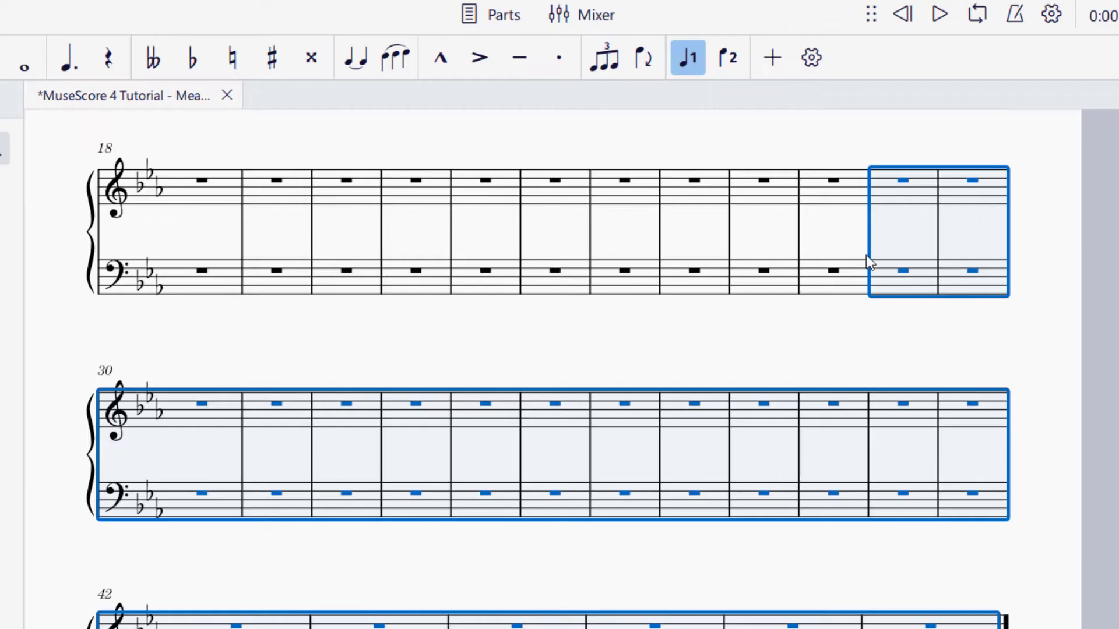
click(644, 356)
key(Home)
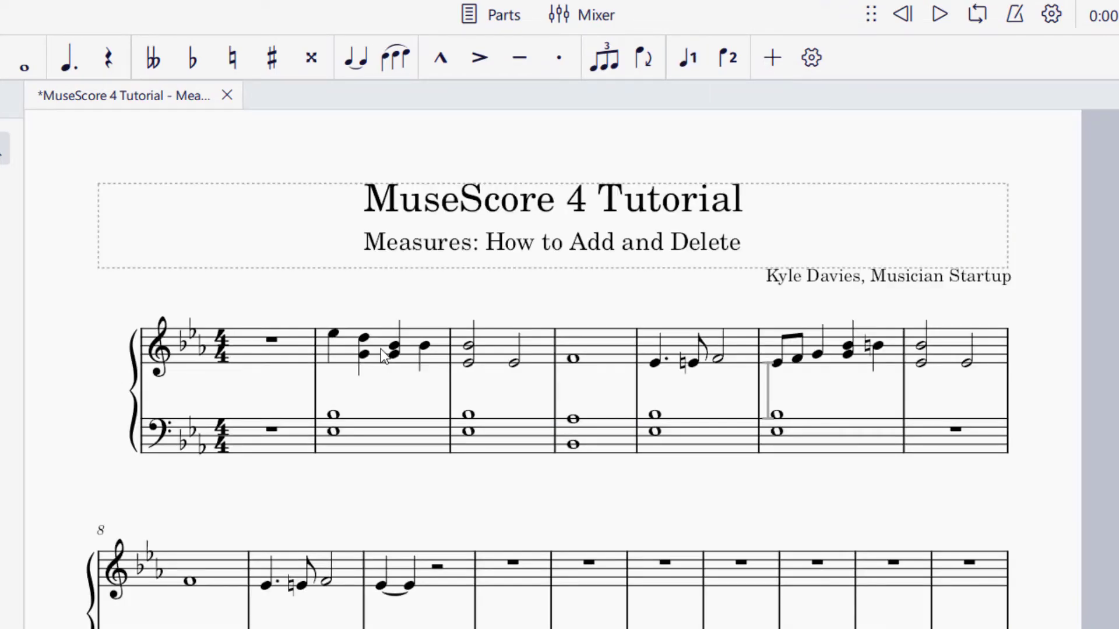
click(382, 353)
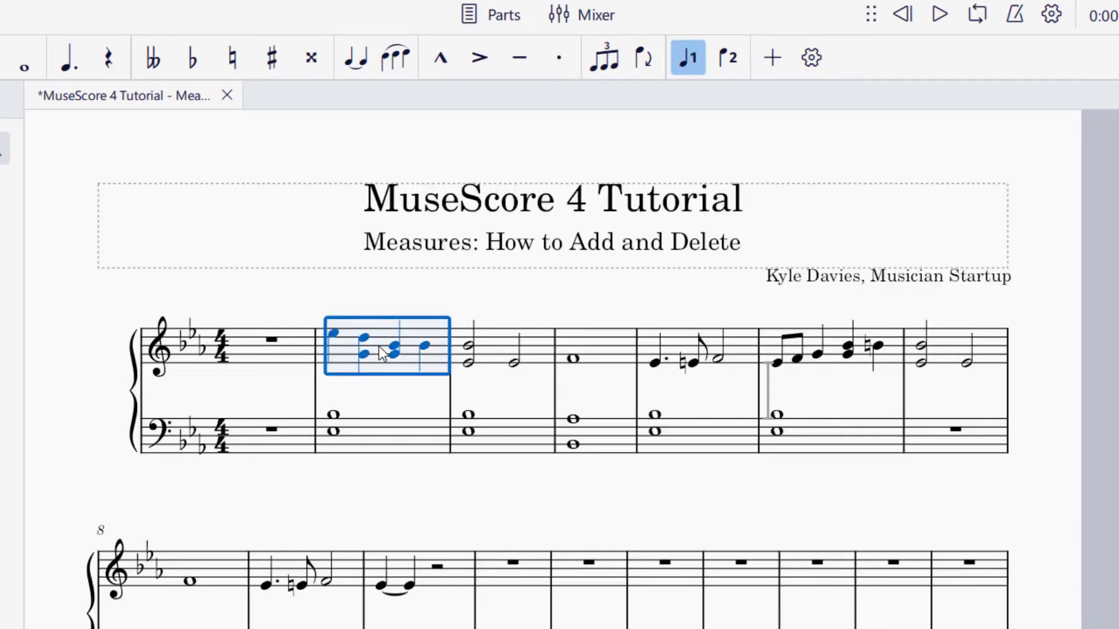
key(Delete)
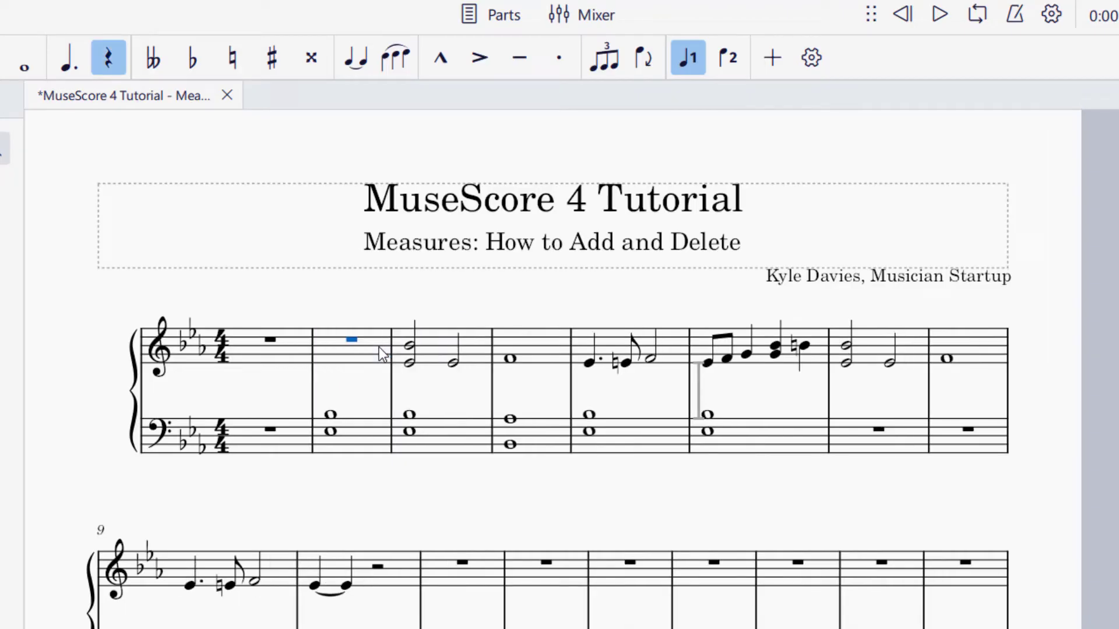
key(ctrl+z)
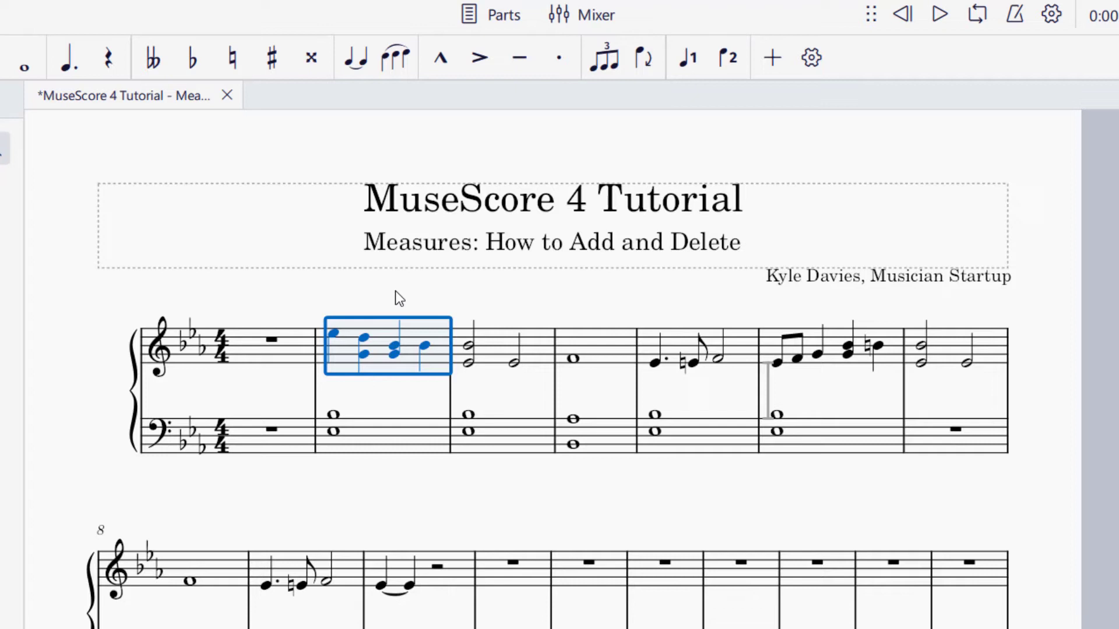
key(ctrl+Delete)
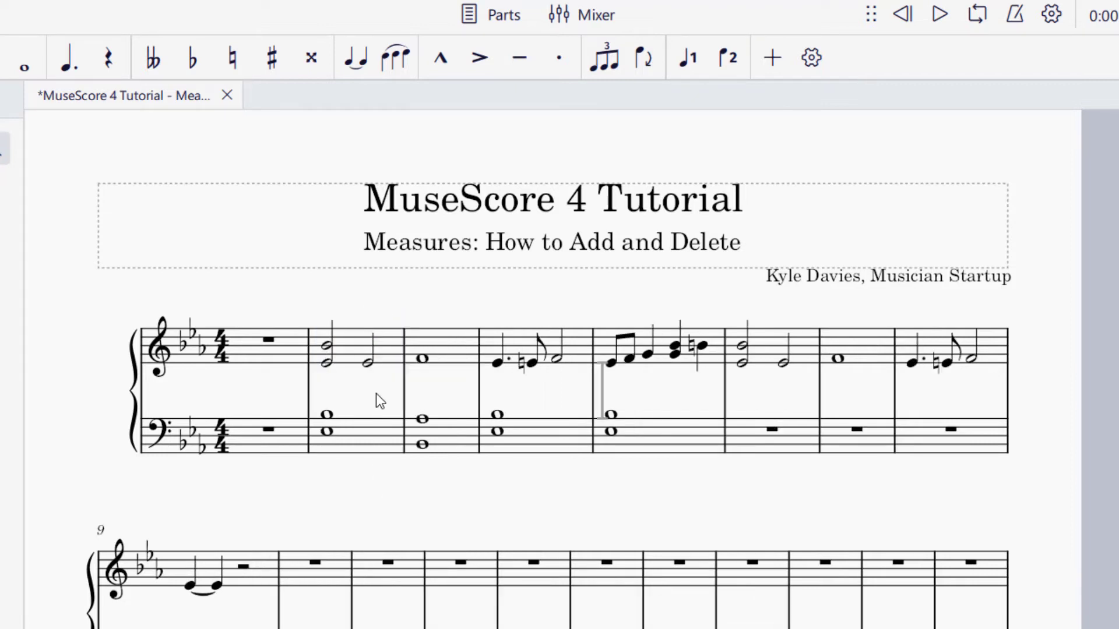
key(ctrl+z)
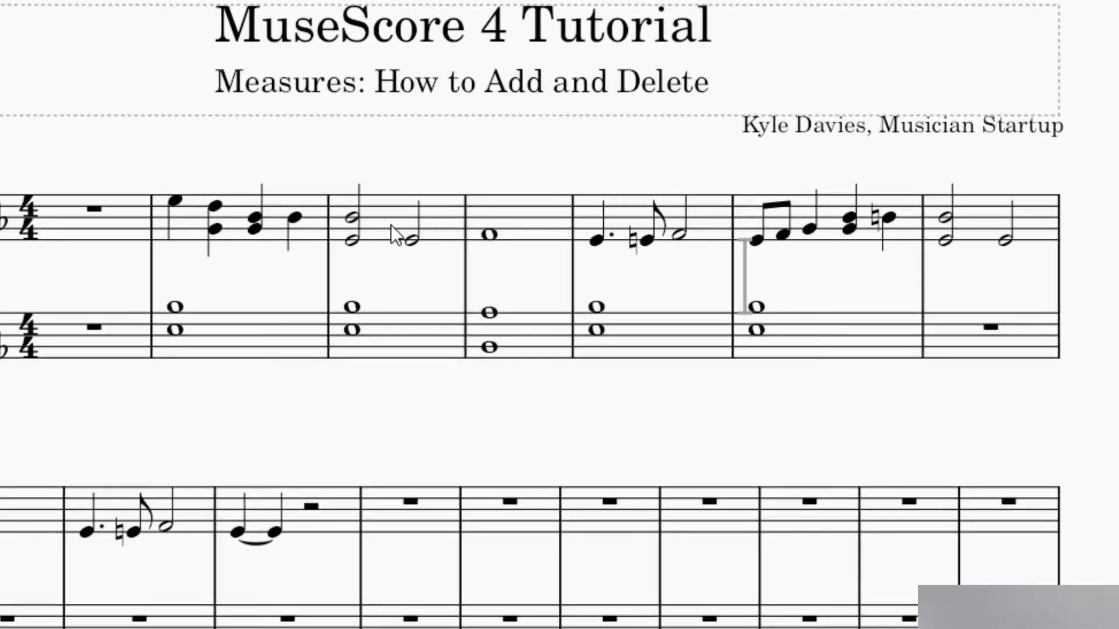
click(489, 351)
right_click(489, 351)
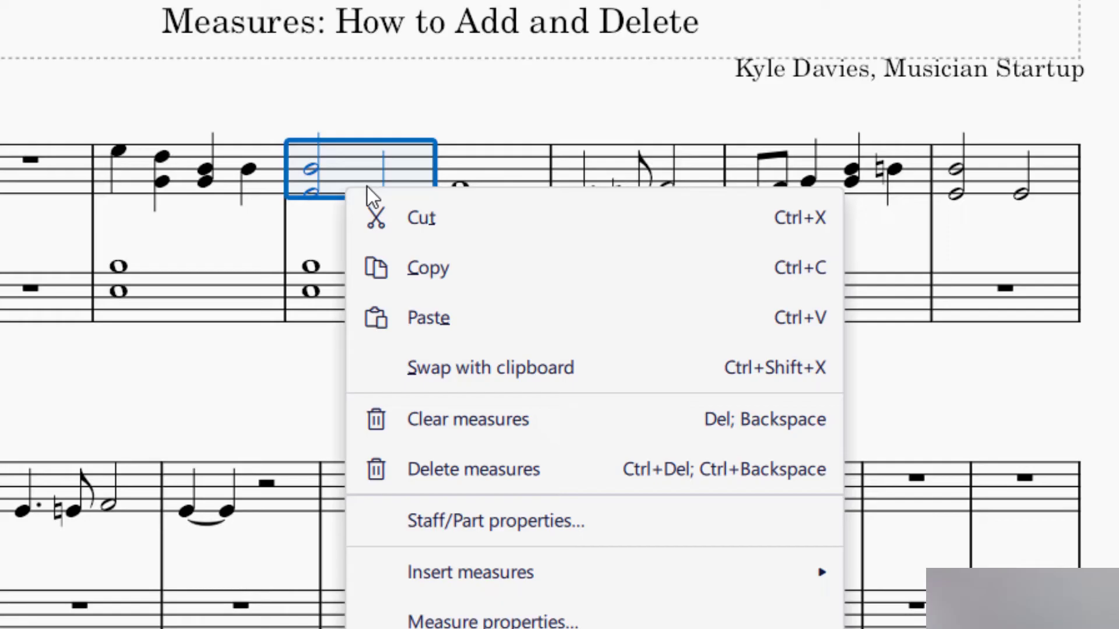
click(482, 422)
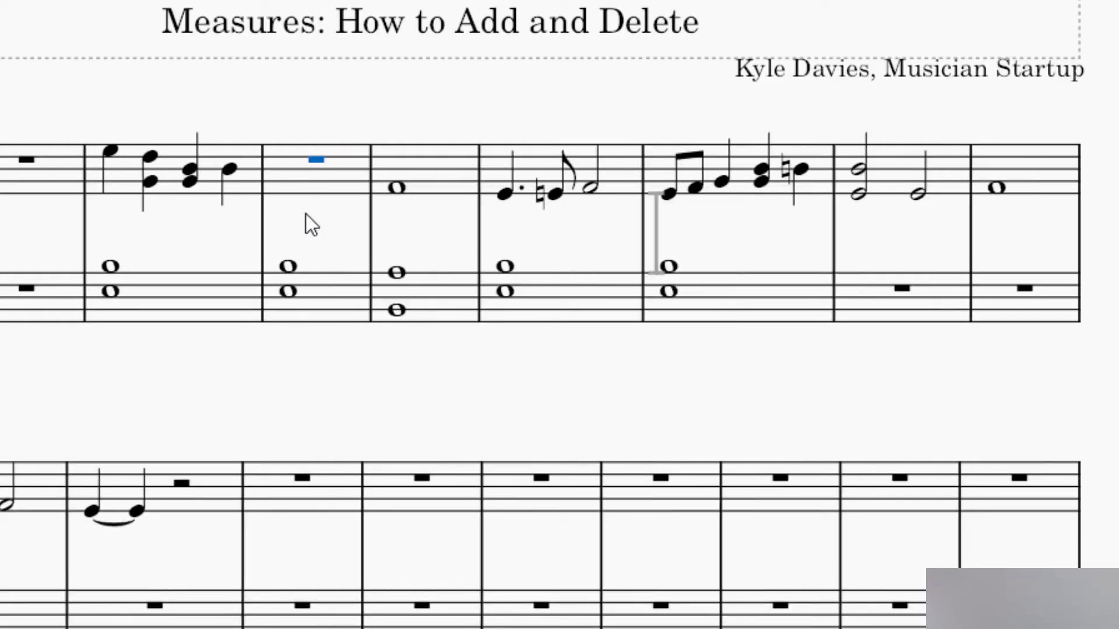
key(ctrl+z)
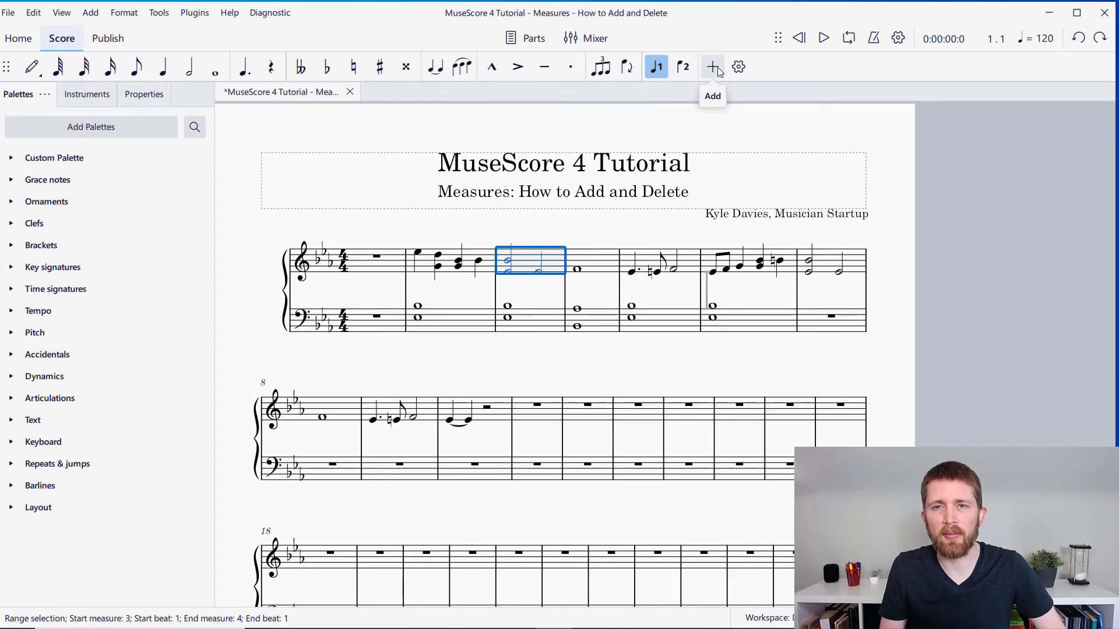
- Insert one empty measure before the half-note measure 3 from the + menu's Measures options
click(714, 68)
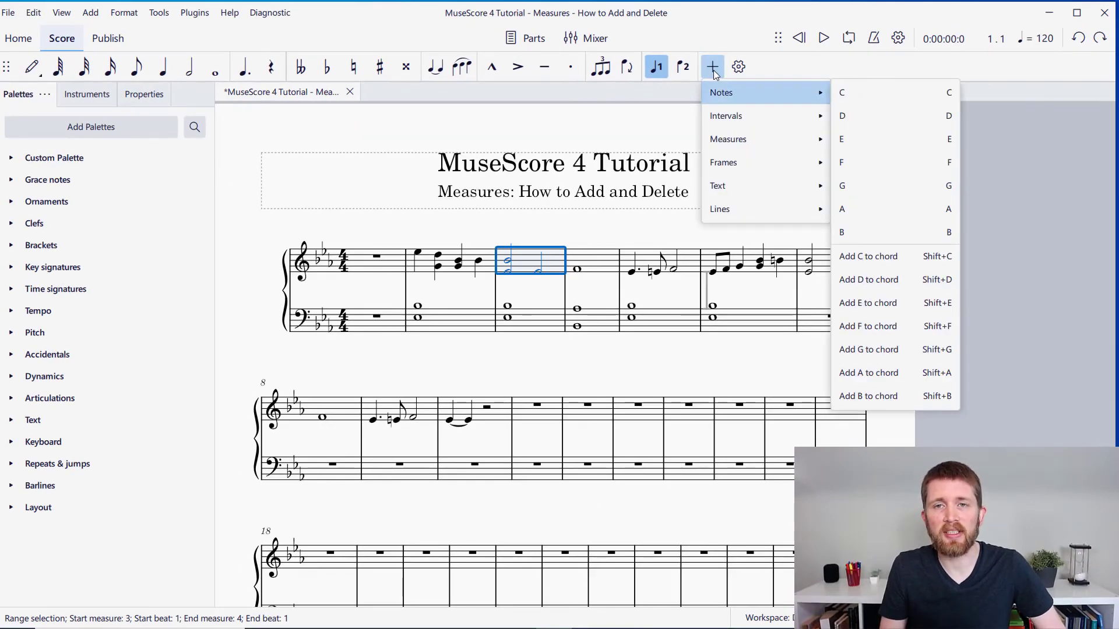
mouse_move(733, 146)
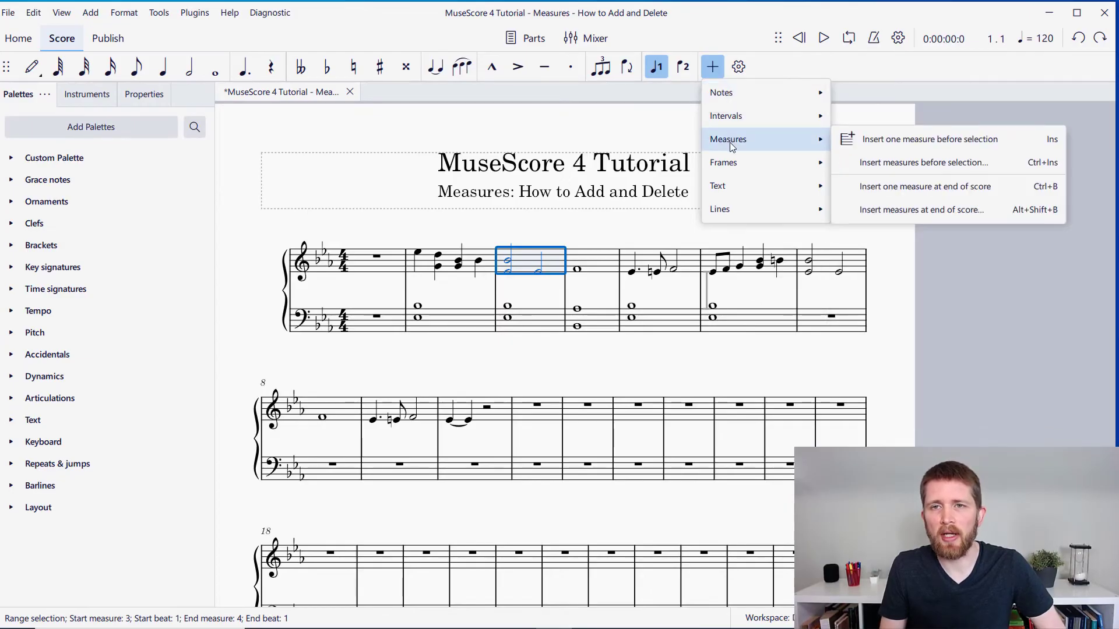
click(1024, 143)
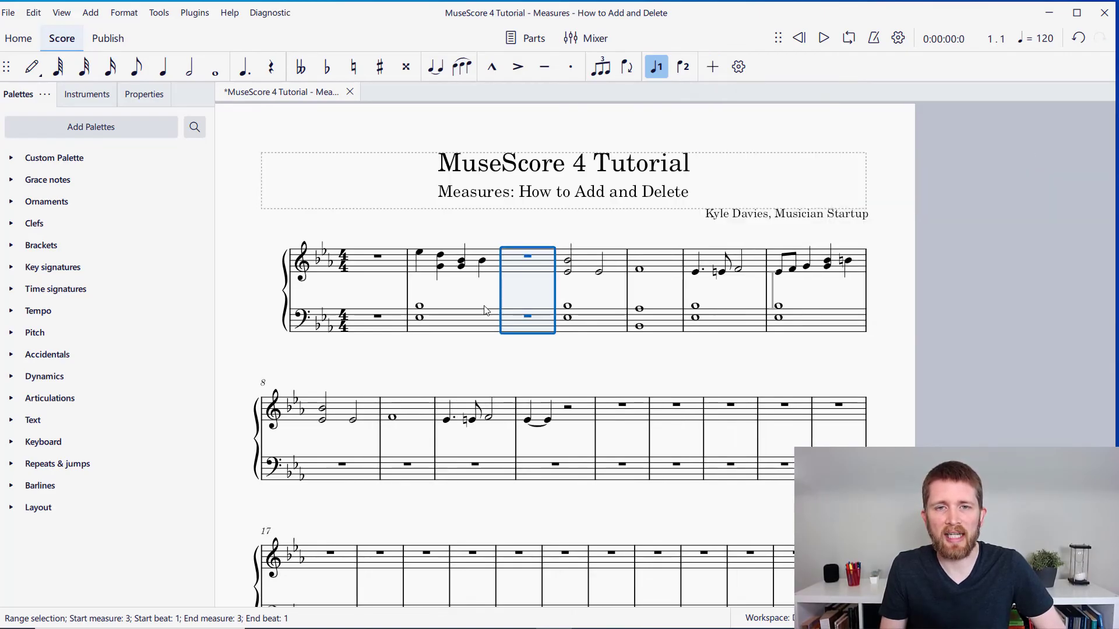